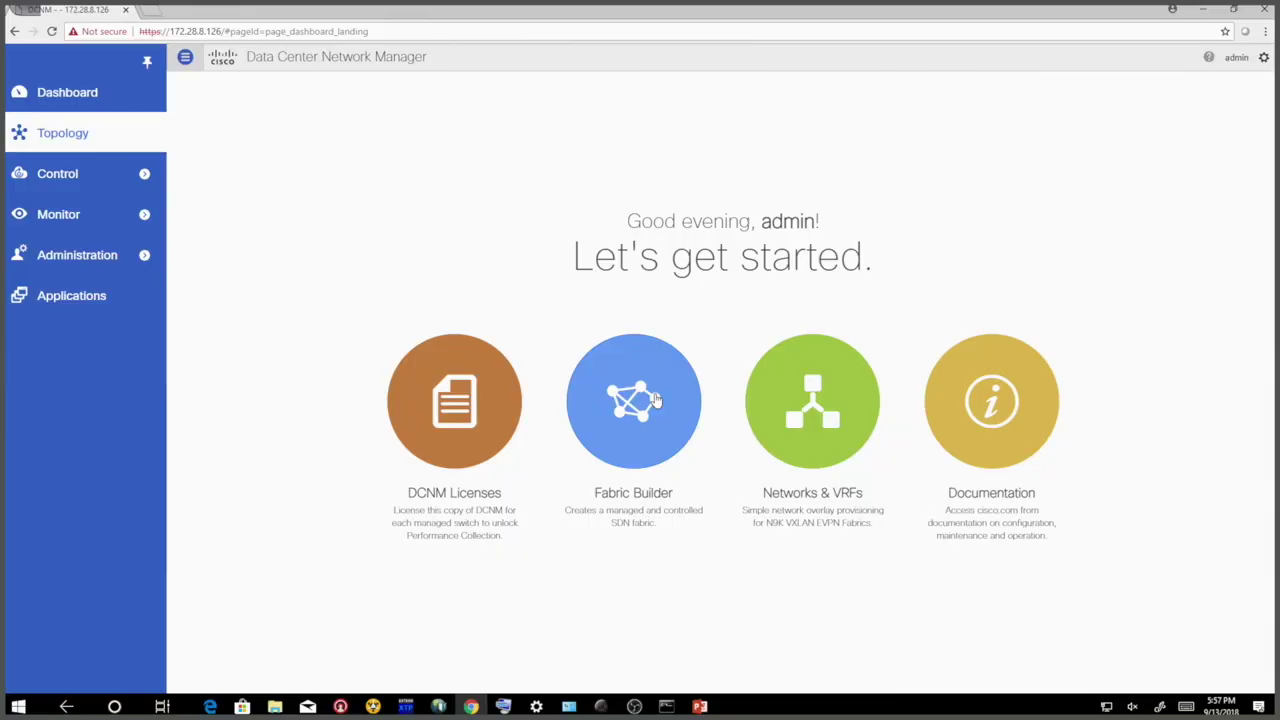
Step: Open the VXLAN-EVPN-FAB1 fabric in Fabric Builder and bring up its fabric settings
left_click(654, 399)
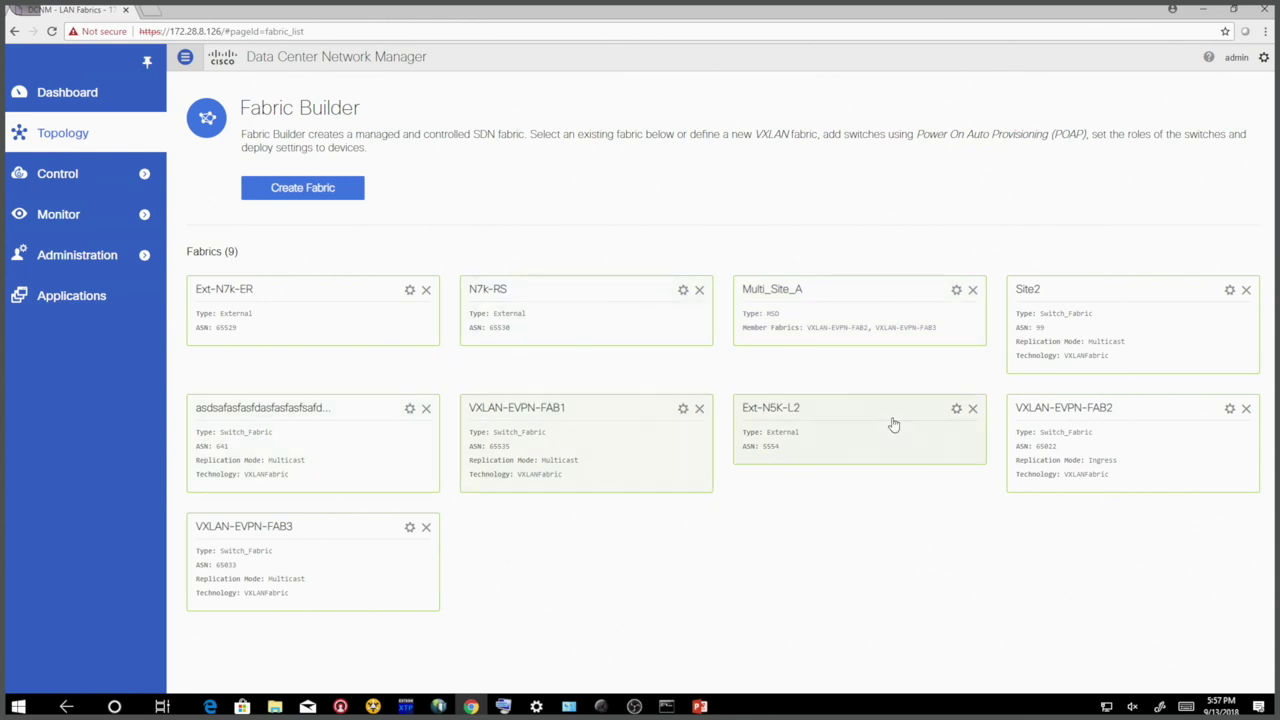
left_click(558, 466)
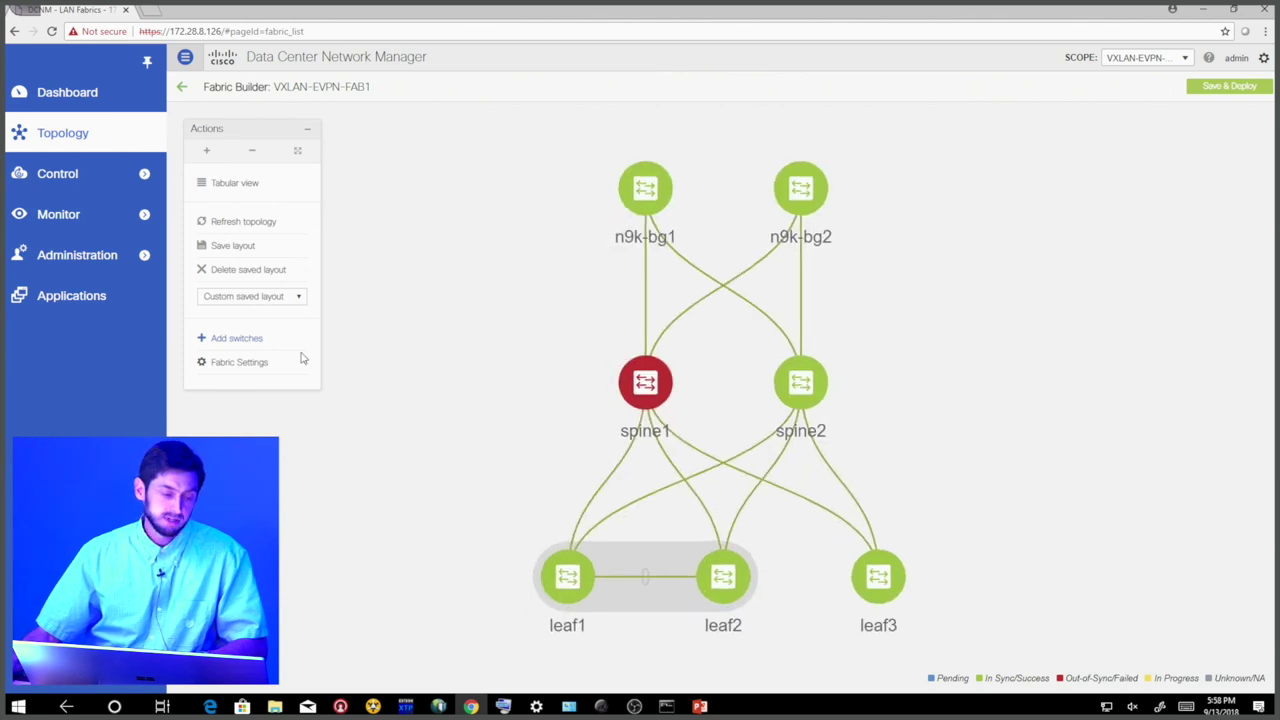
left_click(245, 362)
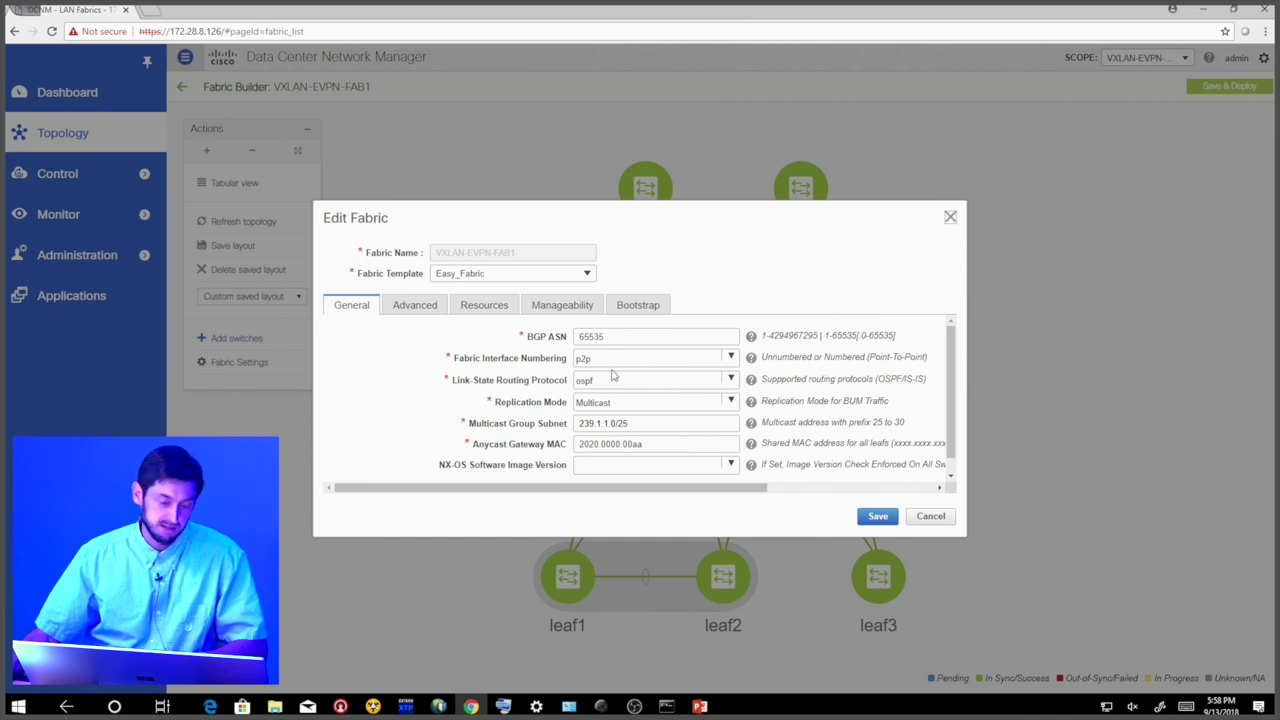
Step: Review the fabric's advanced, resource, manageability and bootstrap settings and the available fabric templates, and close the settings without changes
left_click(405, 305)
left_click(478, 305)
left_click(545, 305)
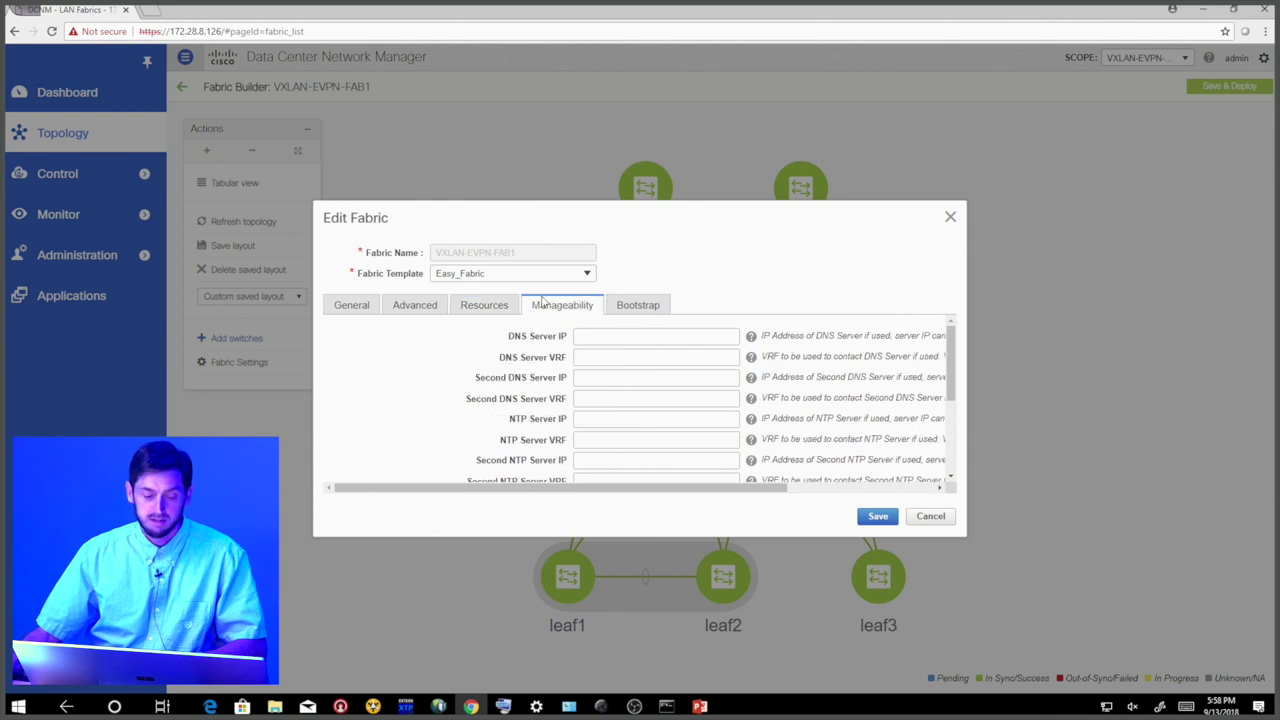
left_click(638, 305)
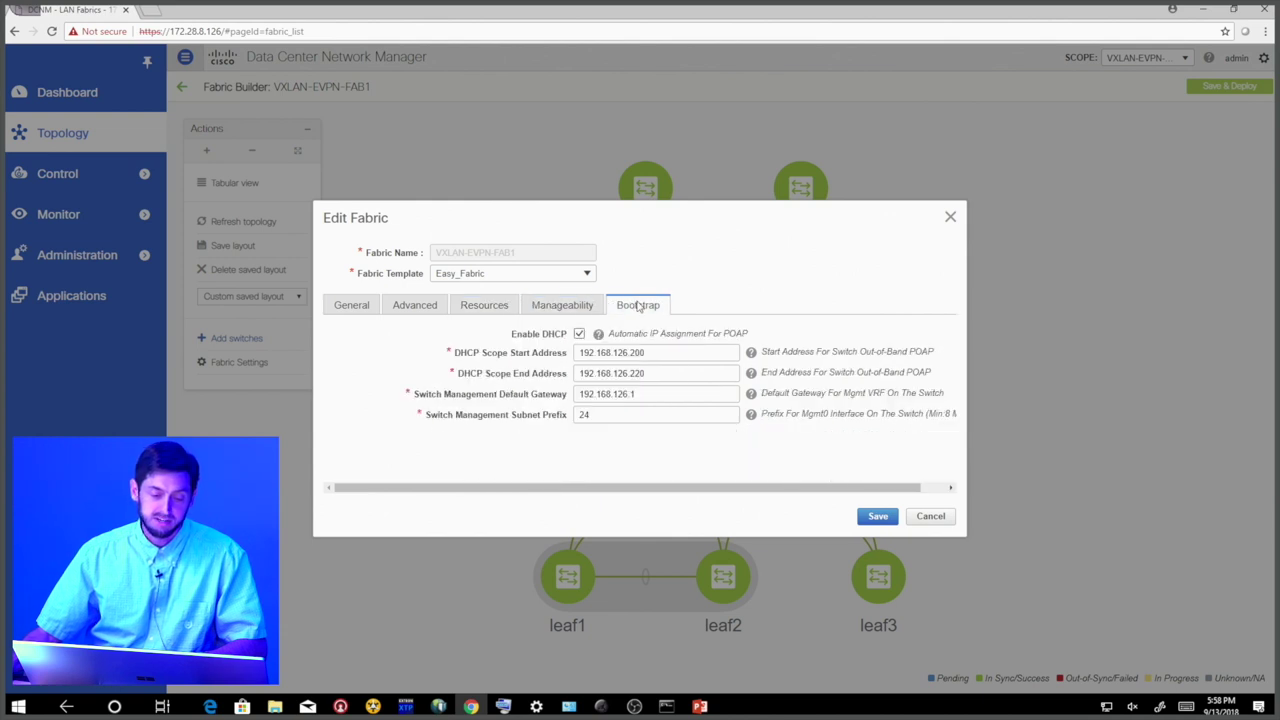
left_click(580, 274)
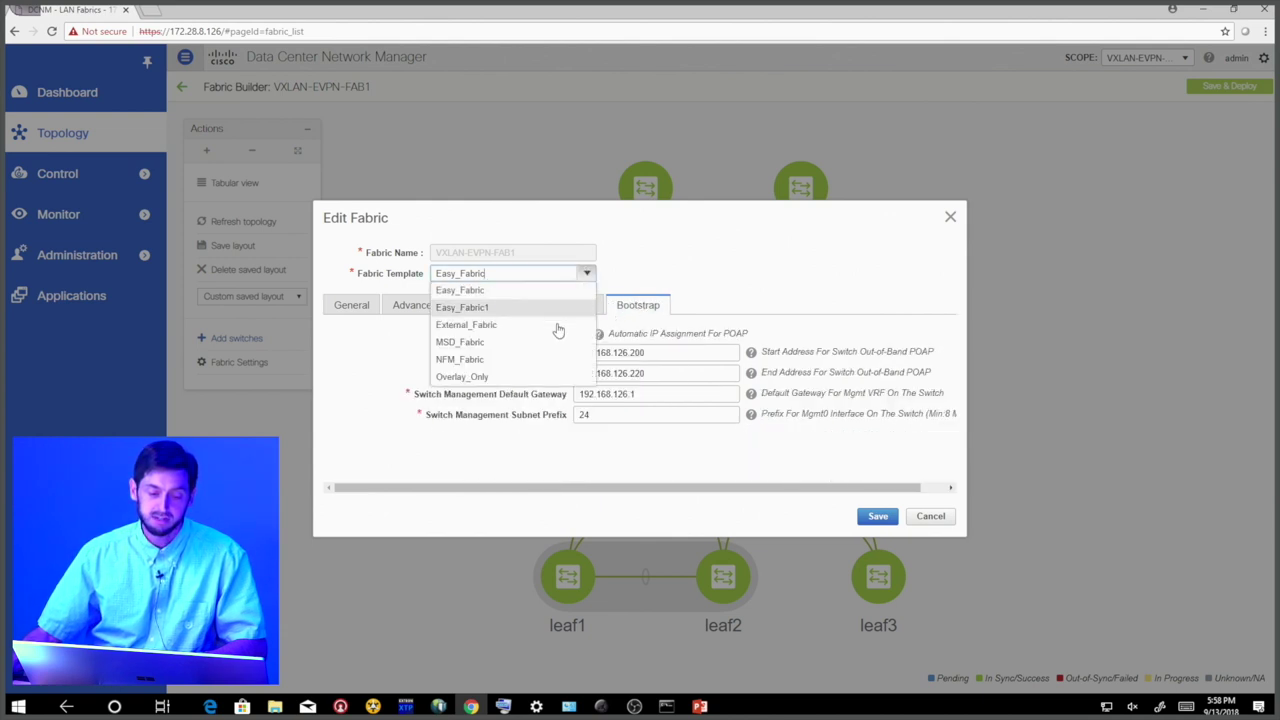
left_click(789, 281)
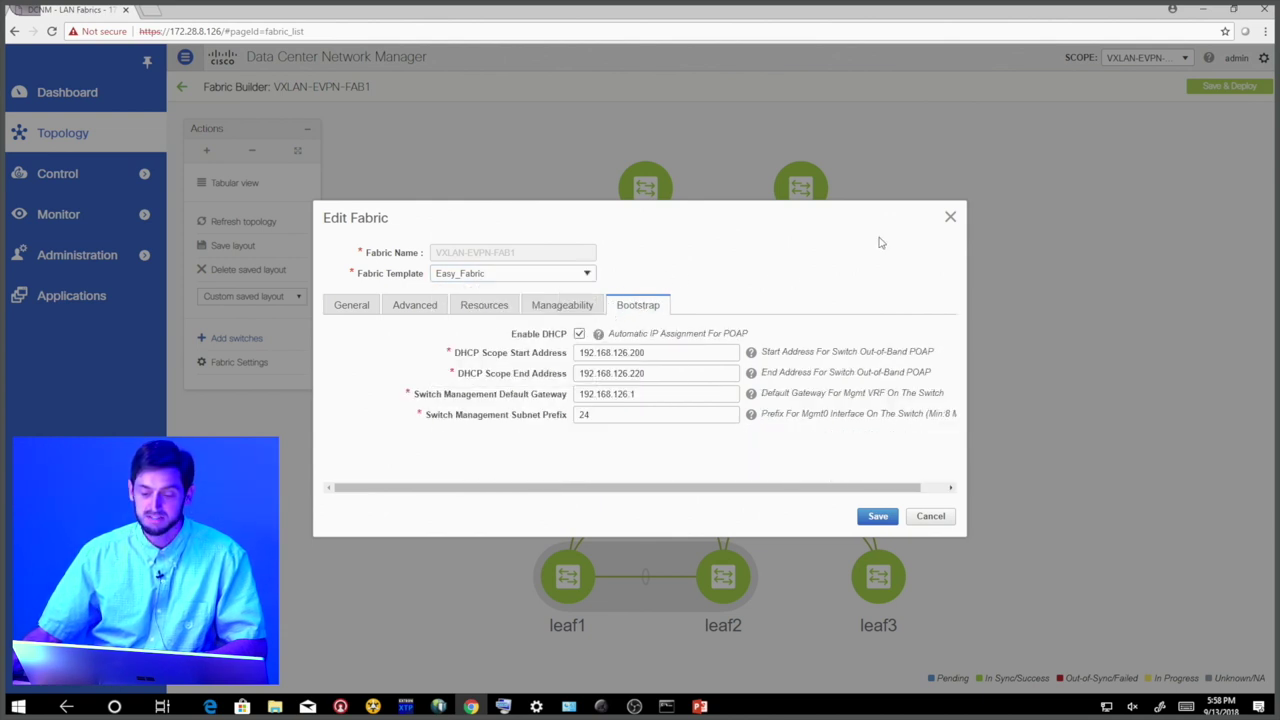
left_click(950, 219)
Step: Examine the actions available for the spine1 switch, including its role choices, without applying any
mouse_move(782, 393)
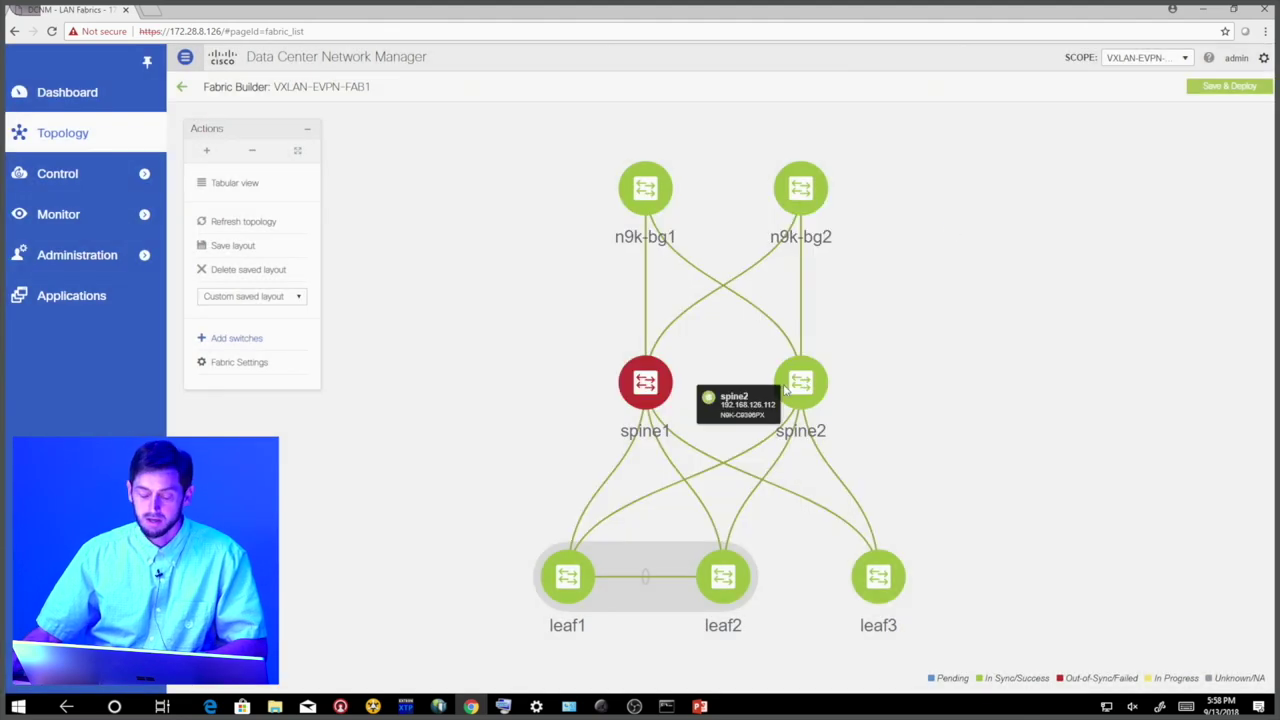
right_click(663, 383)
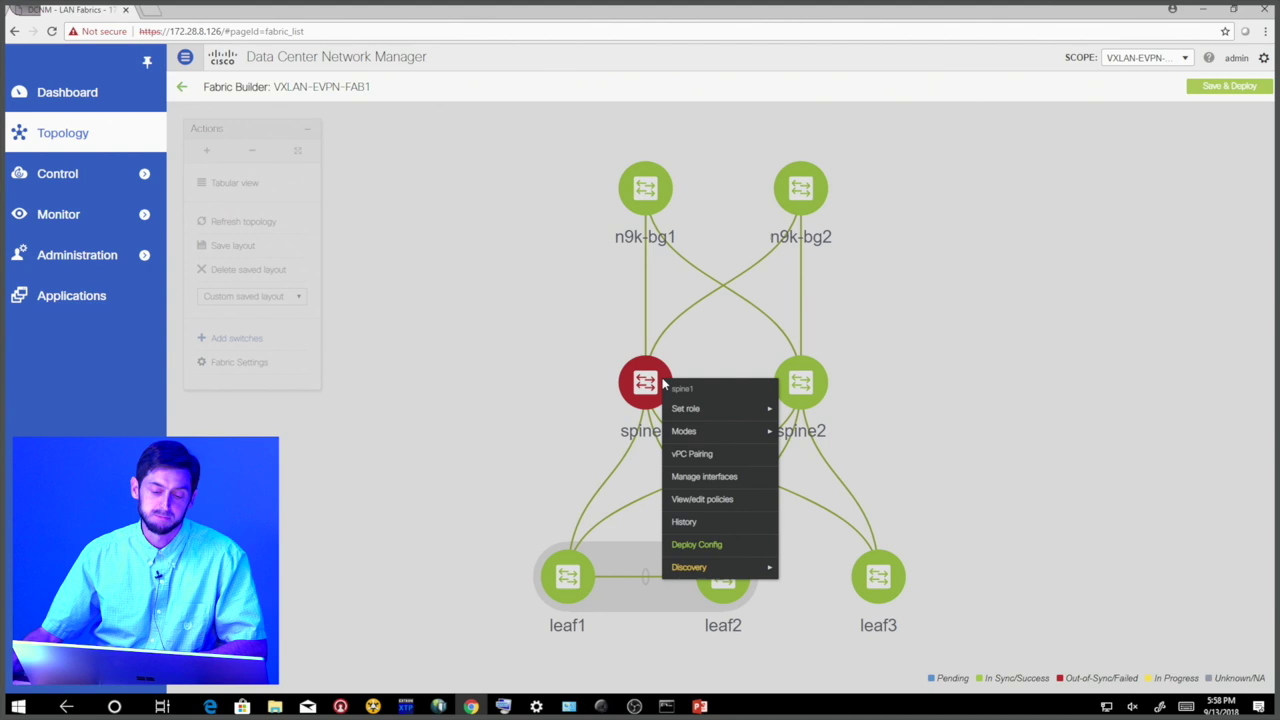
mouse_move(748, 410)
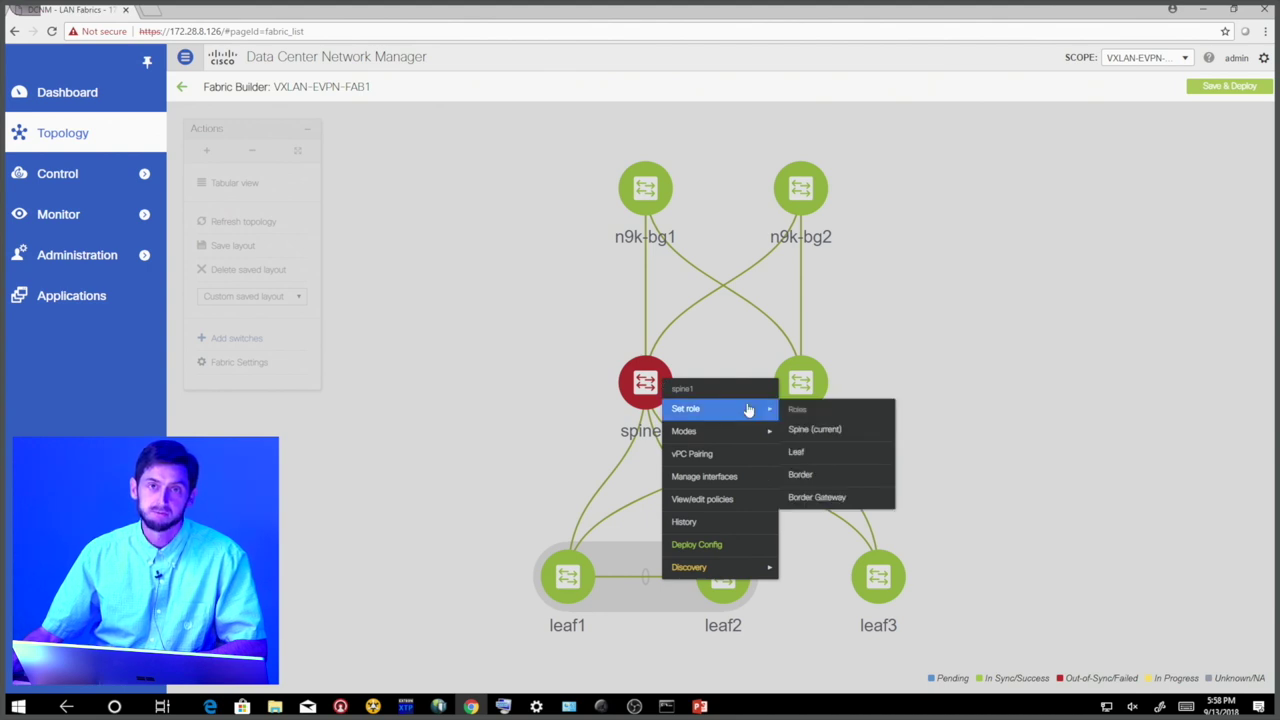
mouse_move(744, 432)
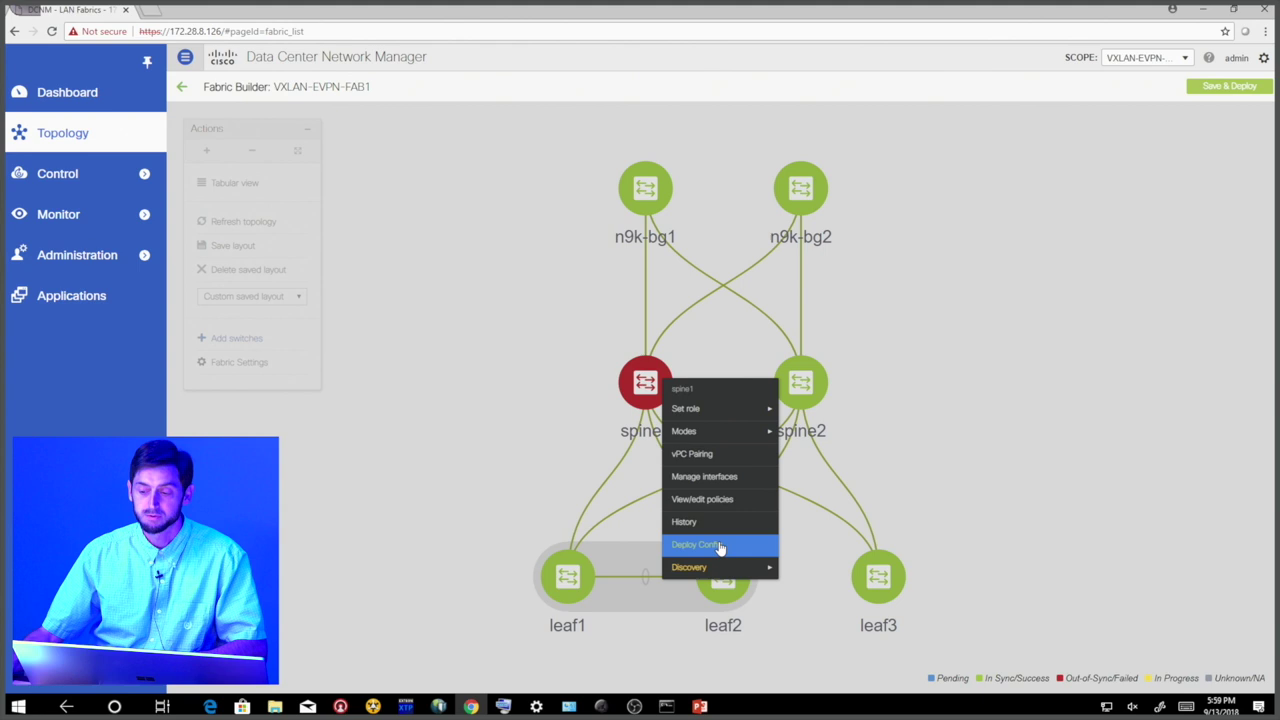
left_click(858, 305)
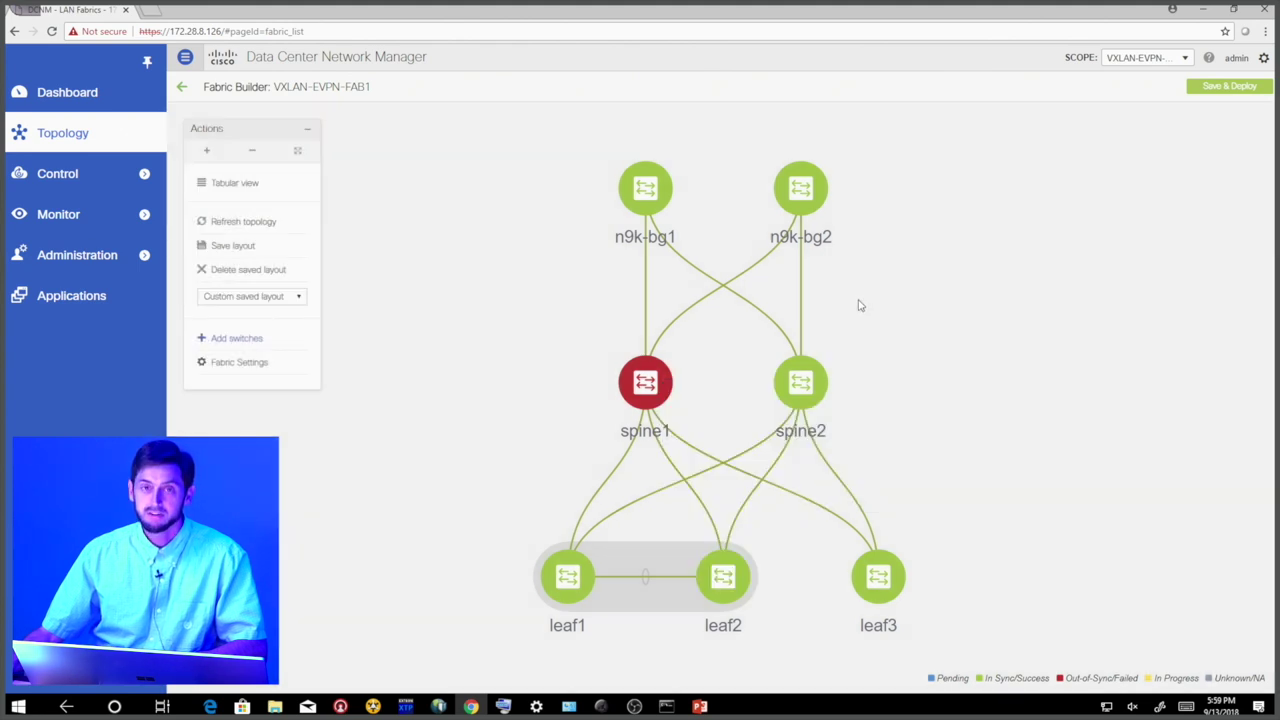
Step: Start Save & Deploy for the fabric and inspect spine1's pending configuration, including the interface description line
left_click(1230, 87)
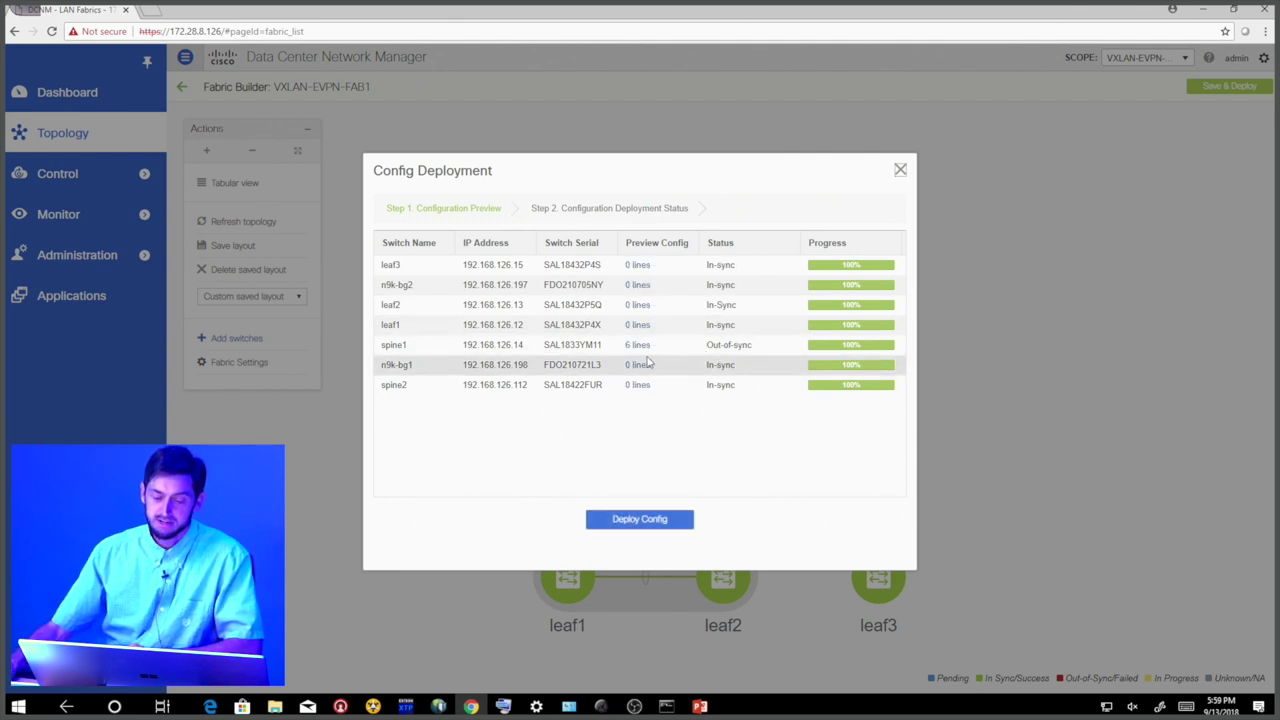
left_click(637, 345)
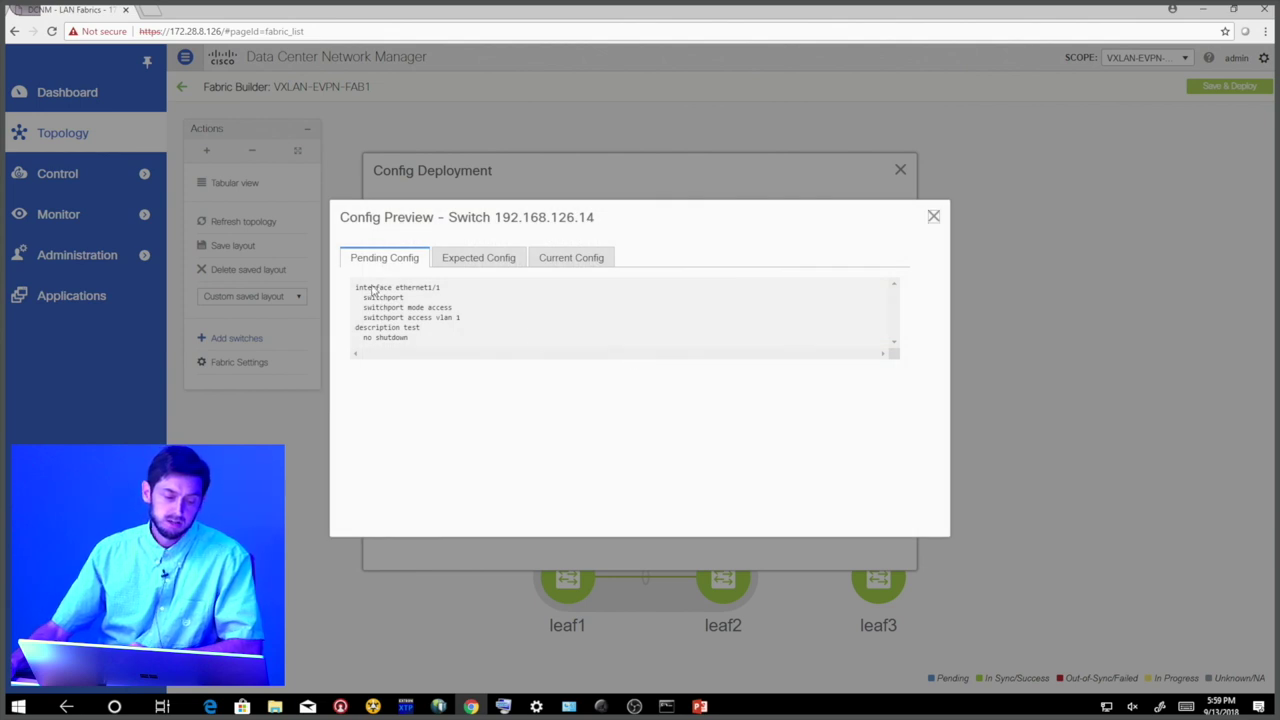
left_click_drag(373, 289, 450, 346)
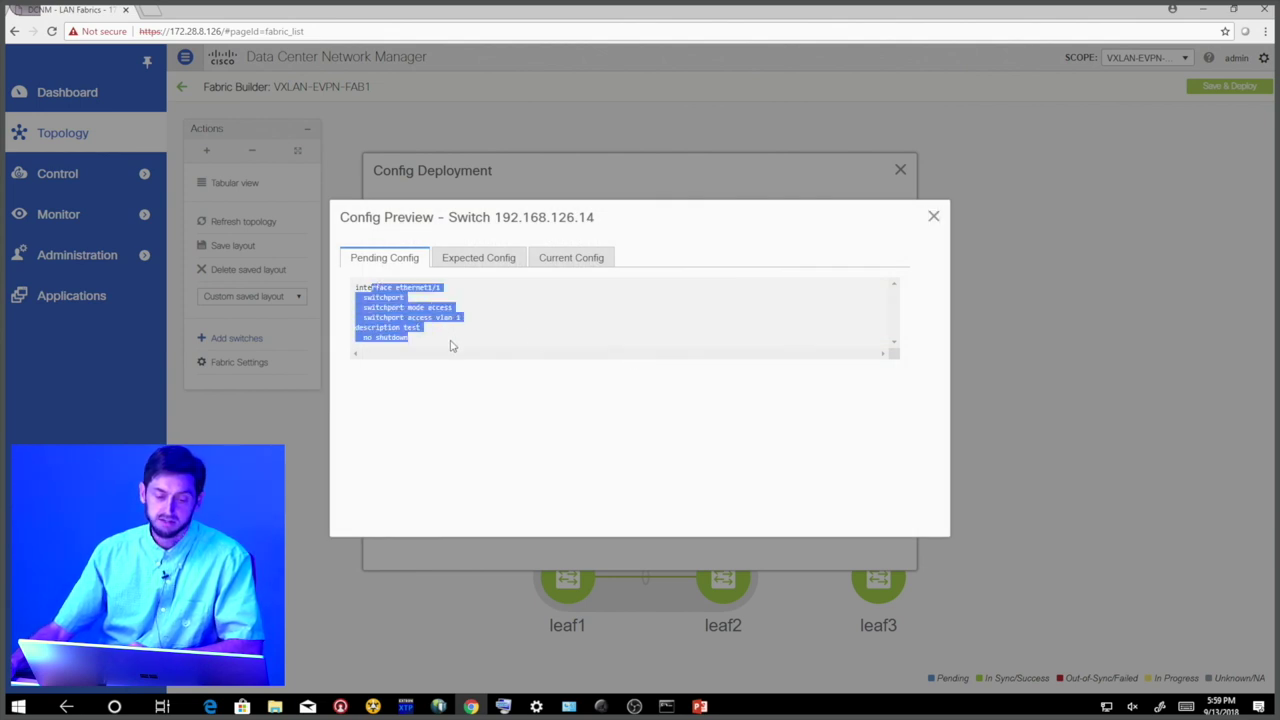
left_click(451, 346)
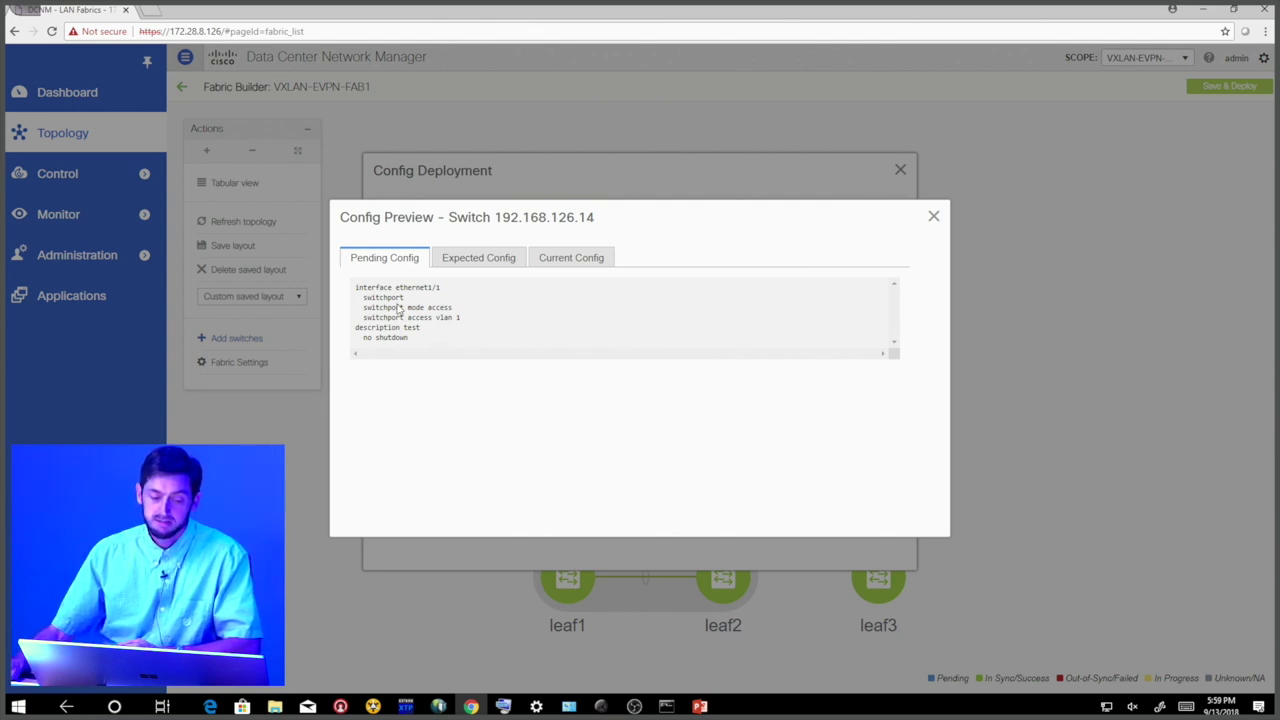
left_click_drag(355, 331, 424, 334)
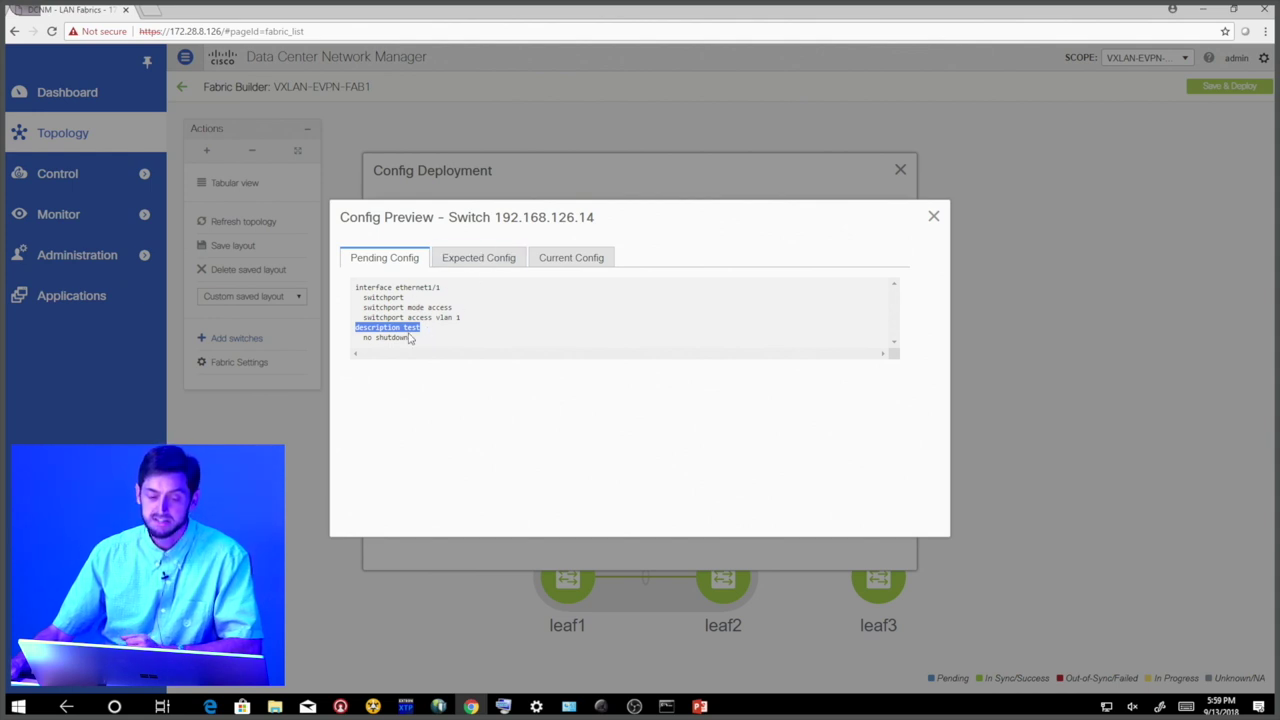
Step: Read through spine1's expected configuration and close the configuration preview
left_click(478, 258)
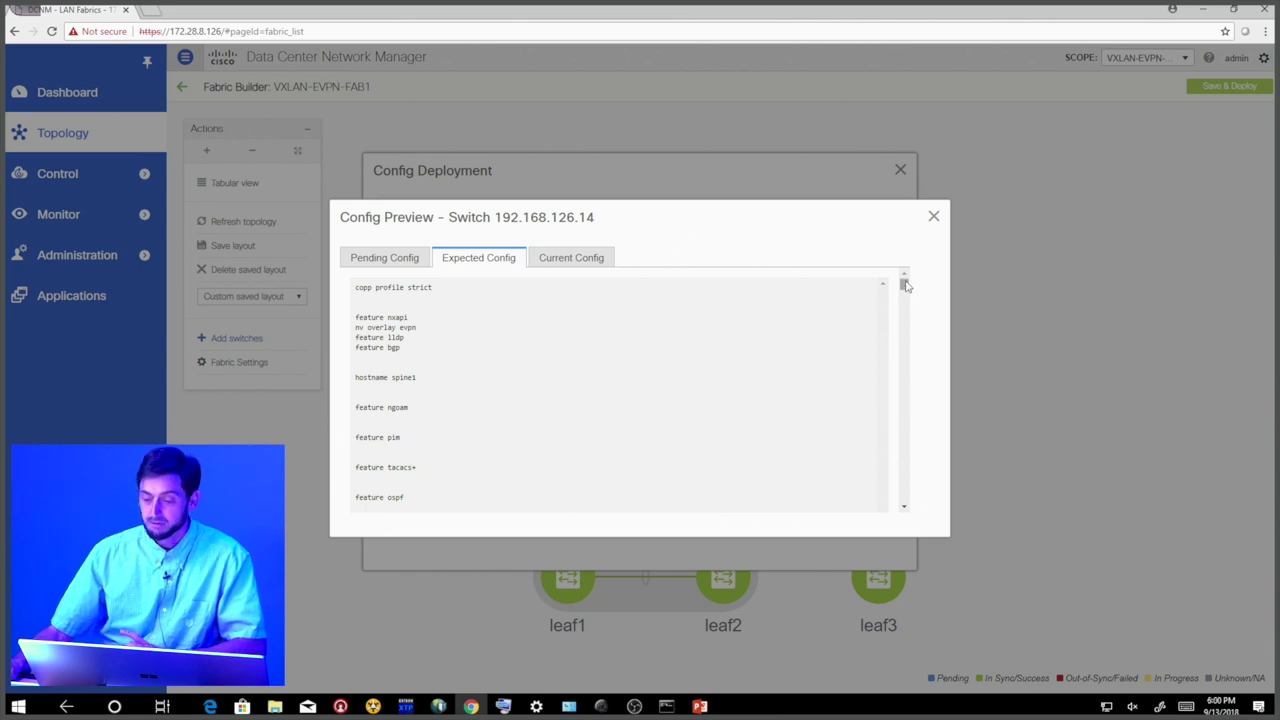
scroll(903, 400, "down", 10)
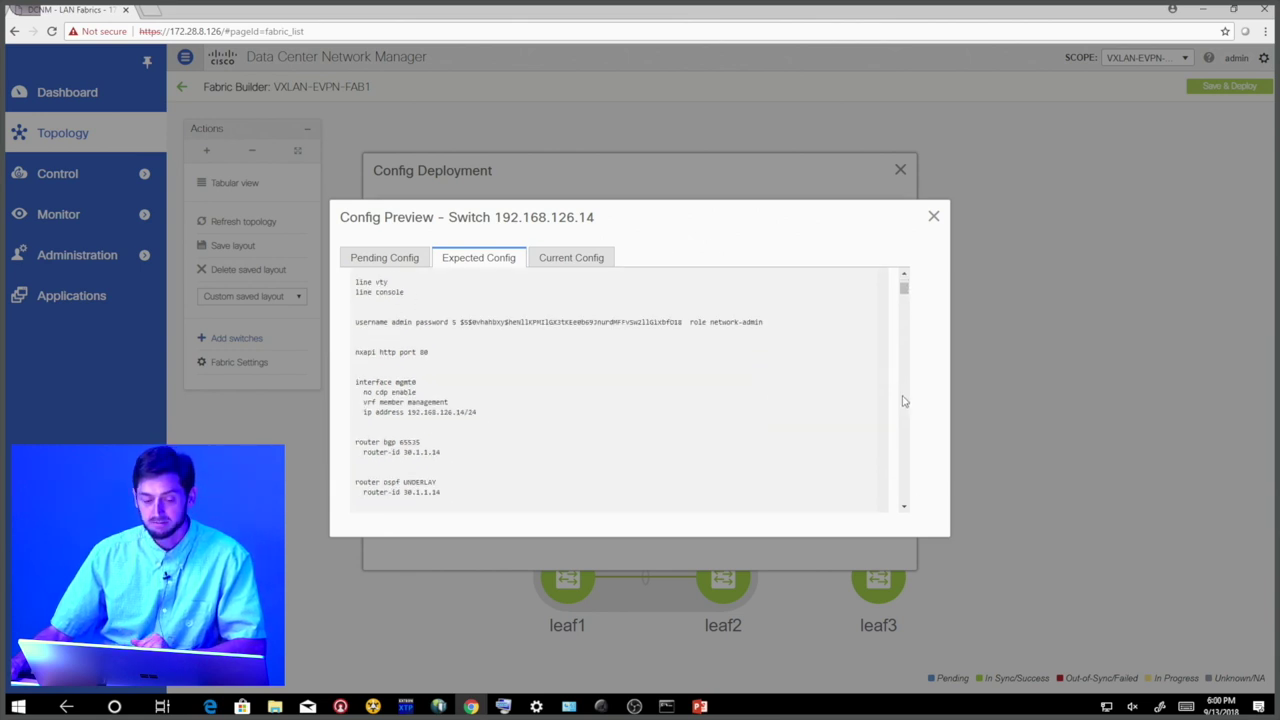
scroll(903, 400, "down", 5)
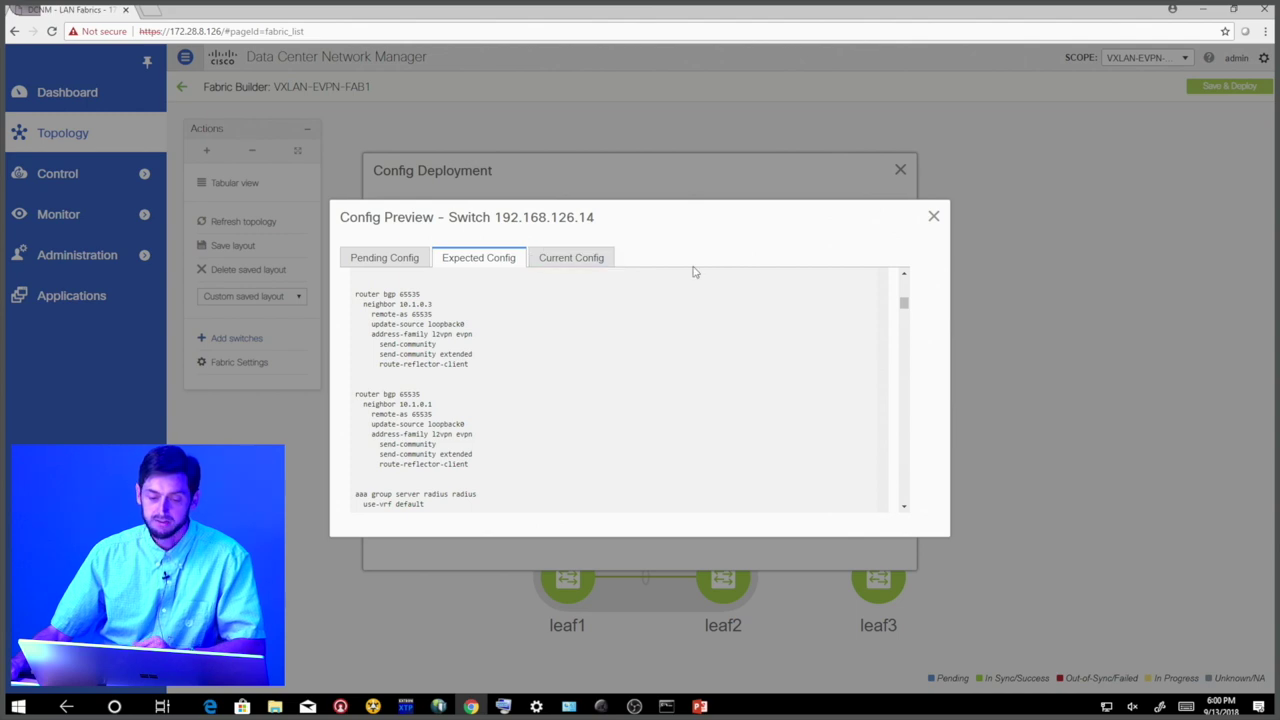
left_click(933, 217)
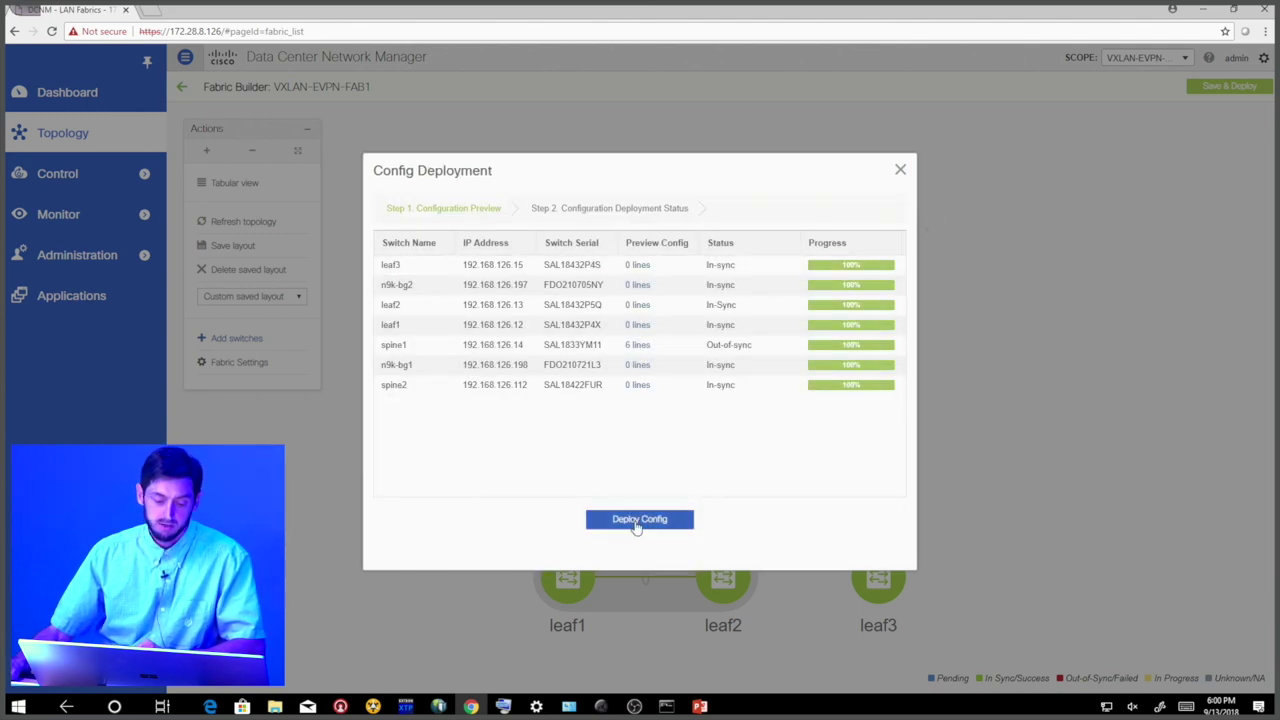
Step: Deploy the pending configuration to the fabric's switches and close the deployment status
left_click(636, 521)
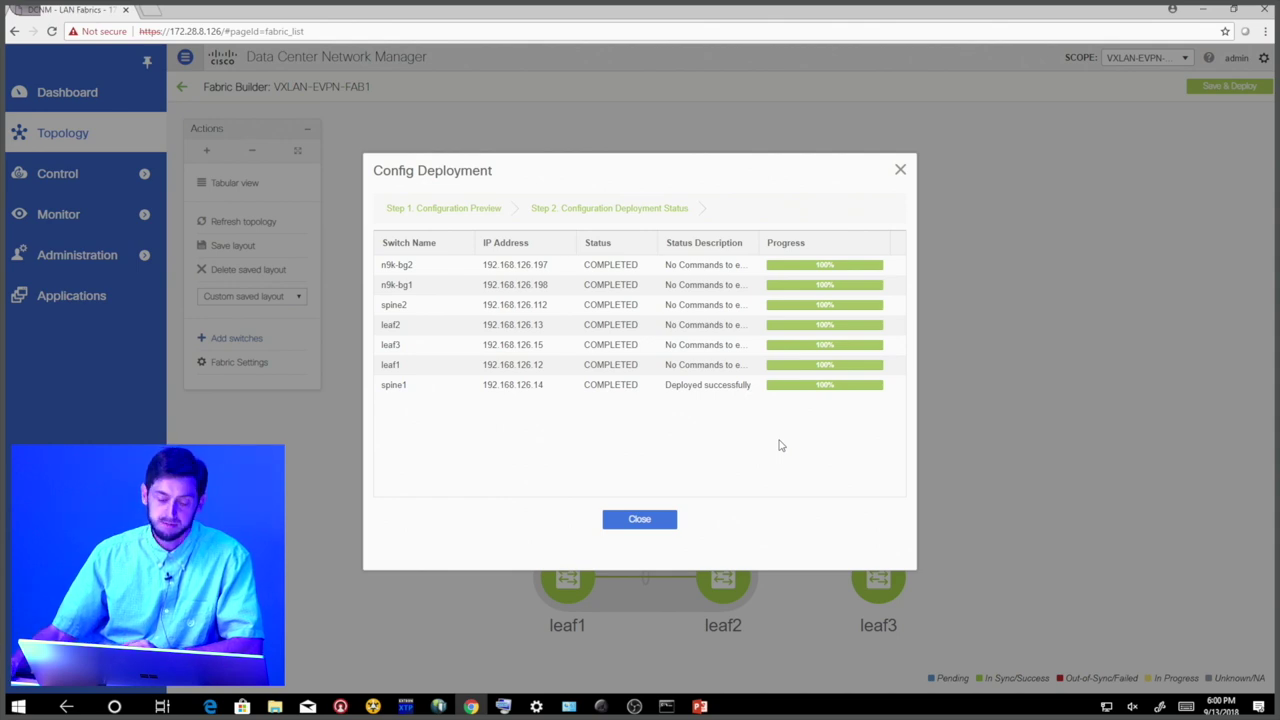
left_click(650, 520)
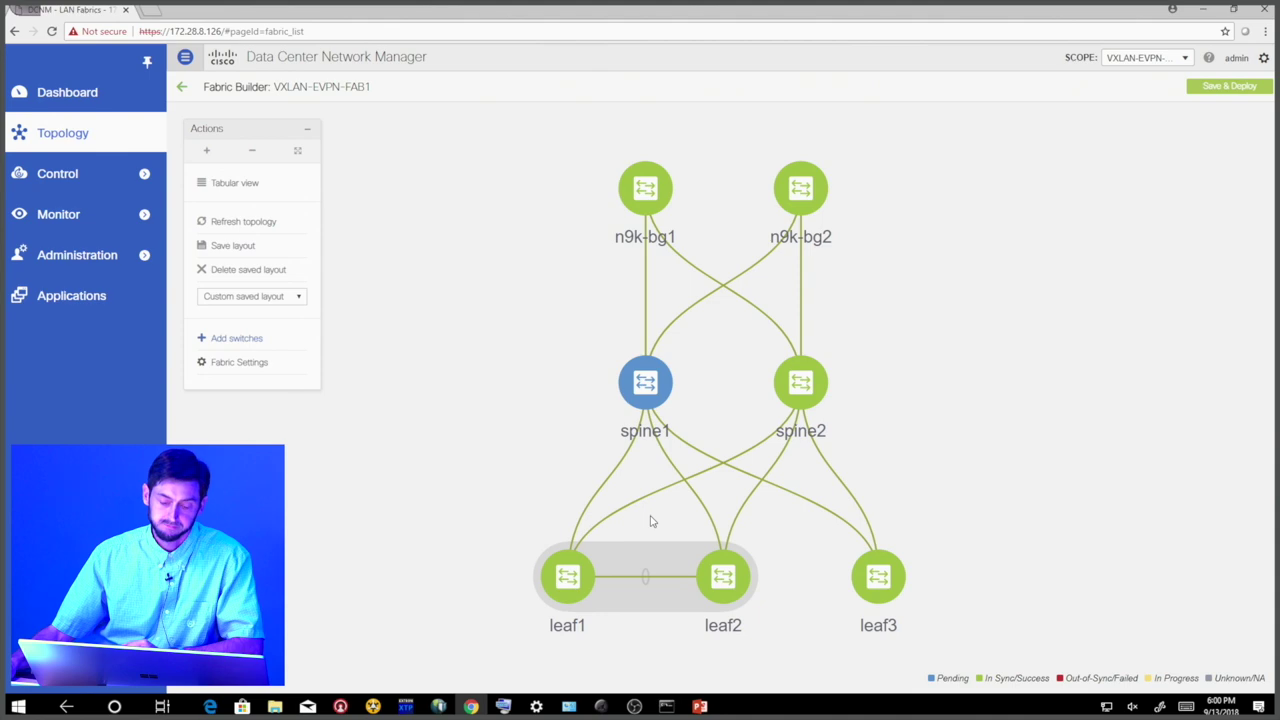
right_click(657, 368)
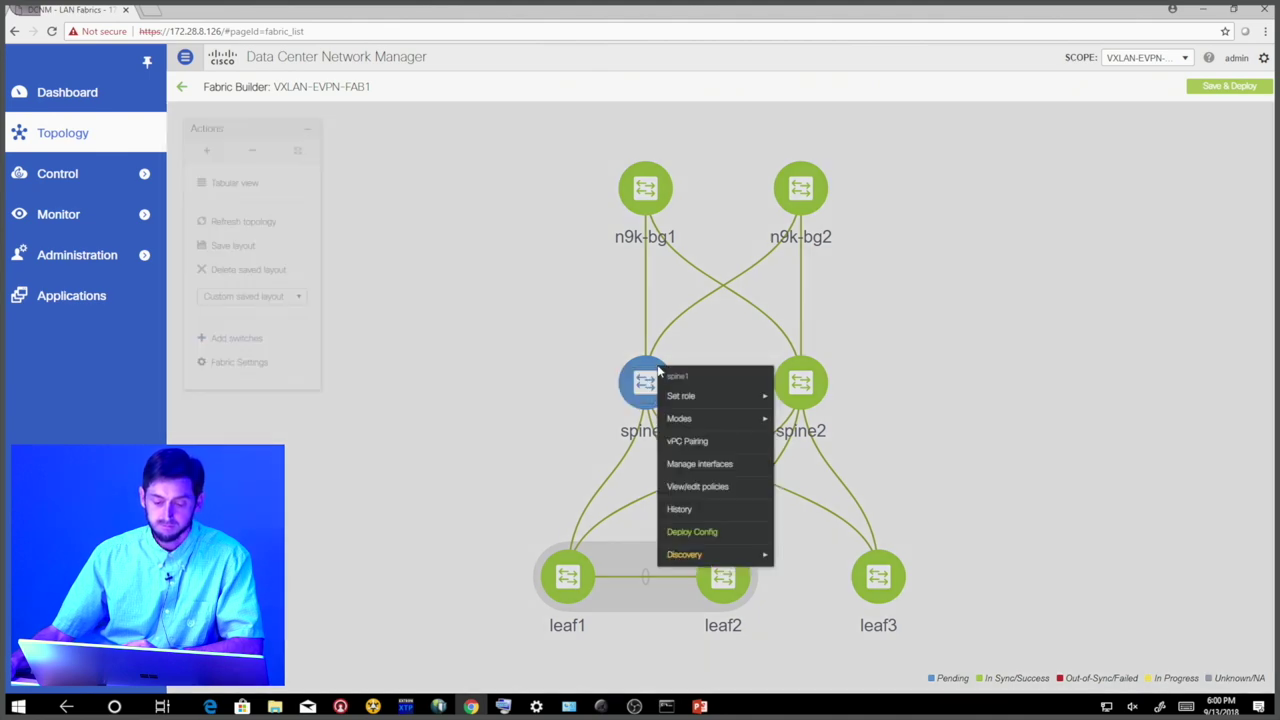
left_click(697, 509)
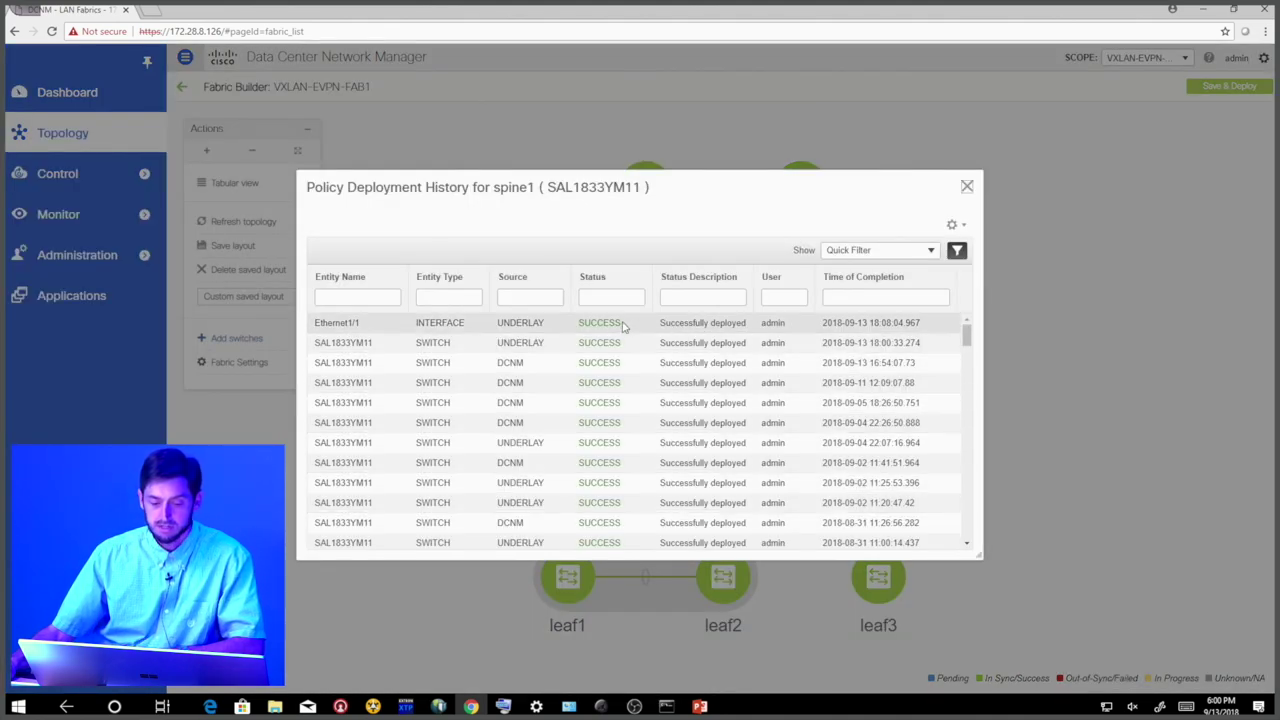
left_click(614, 324)
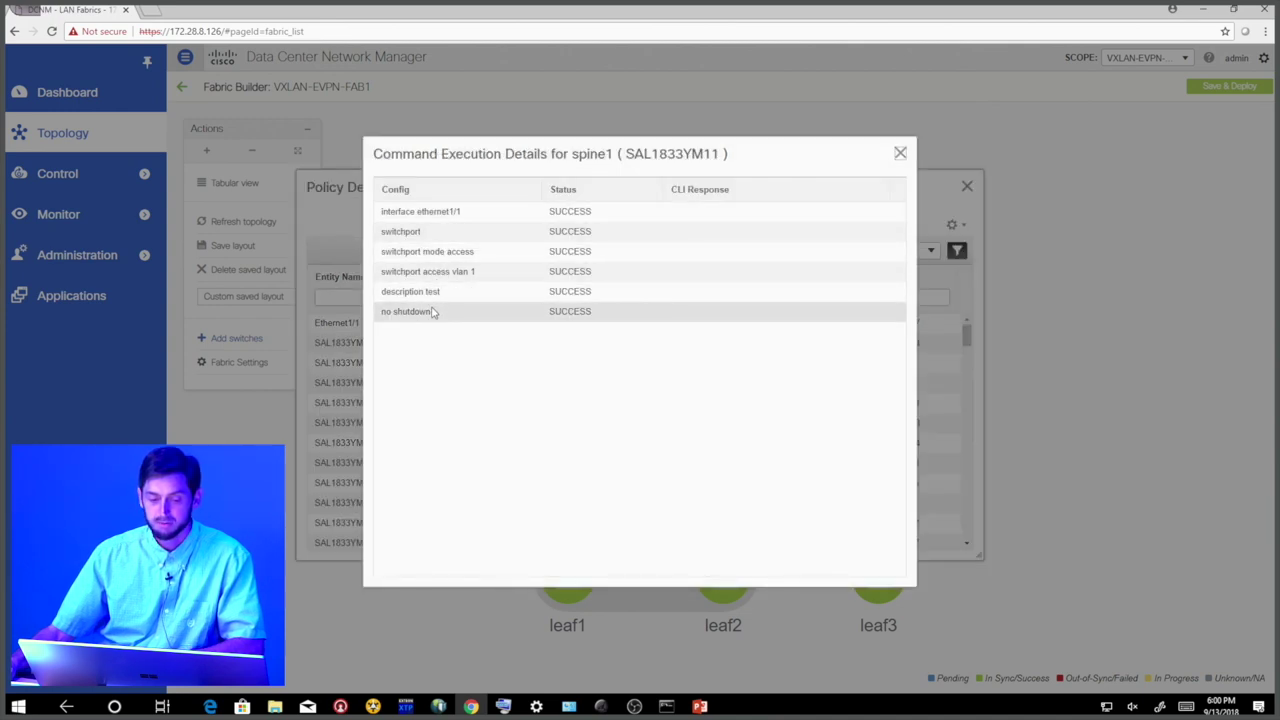
left_click(898, 152)
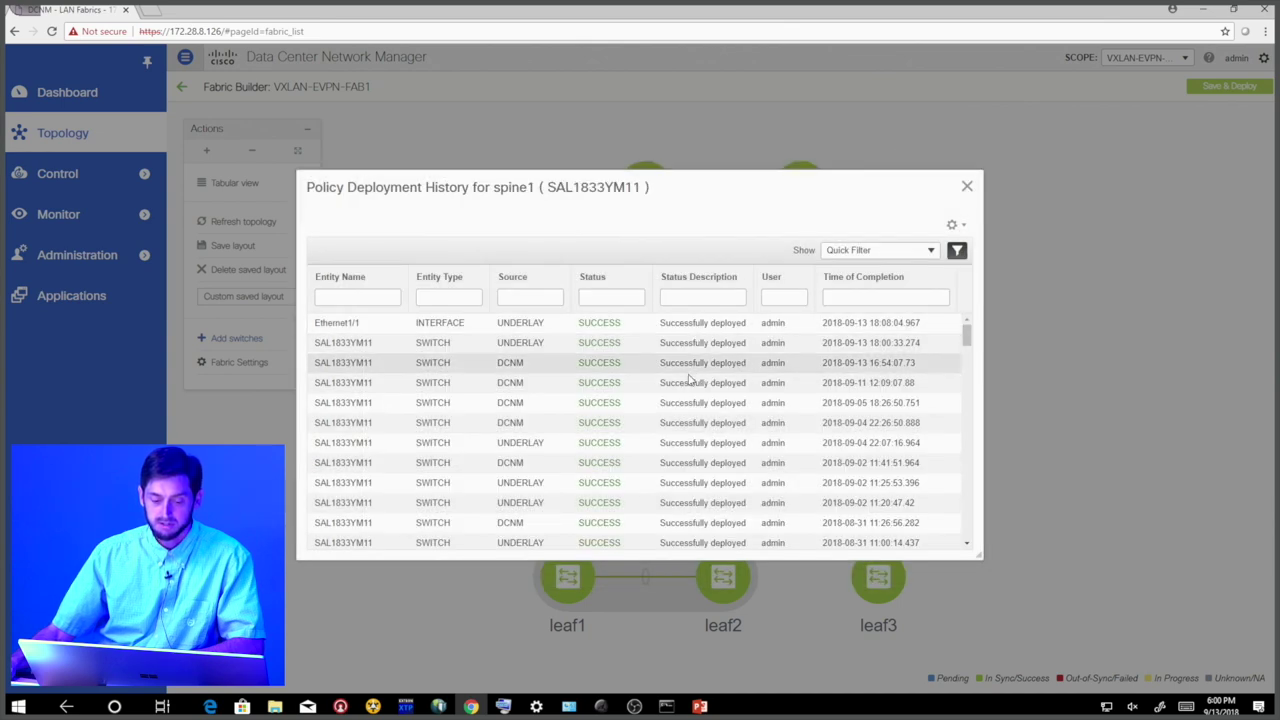
left_click(604, 508)
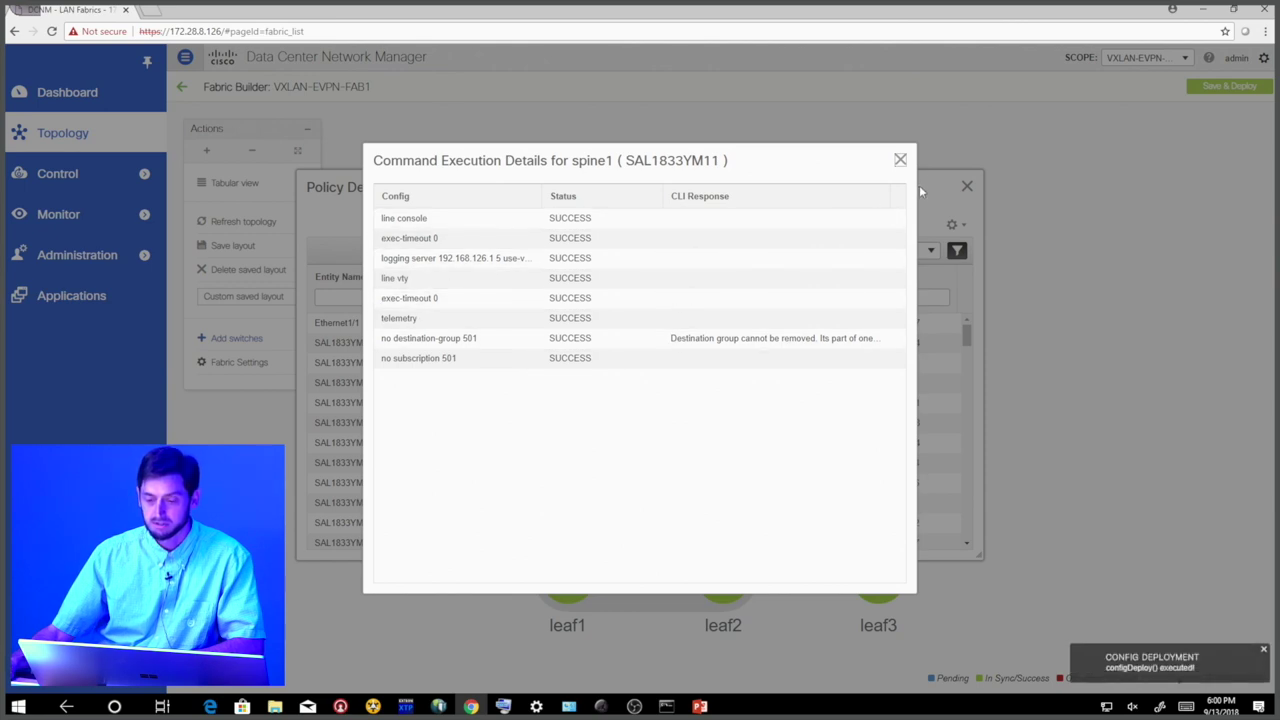
left_click(900, 162)
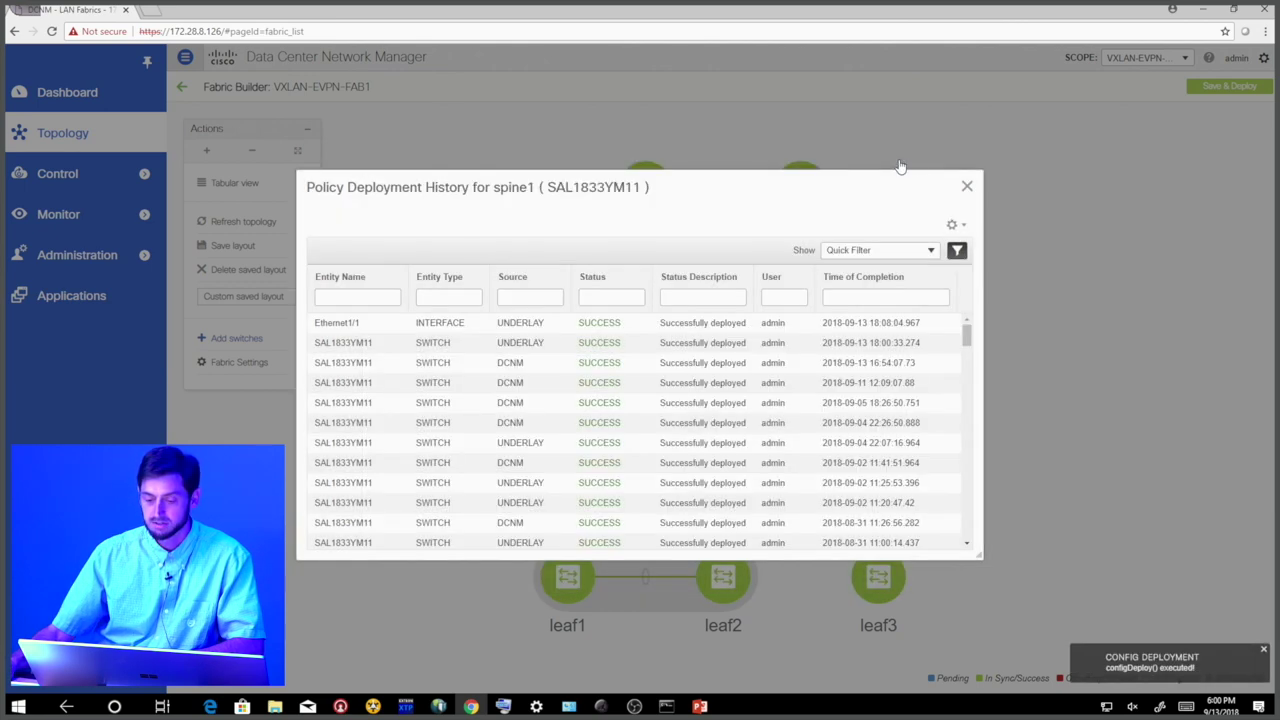
left_click(968, 188)
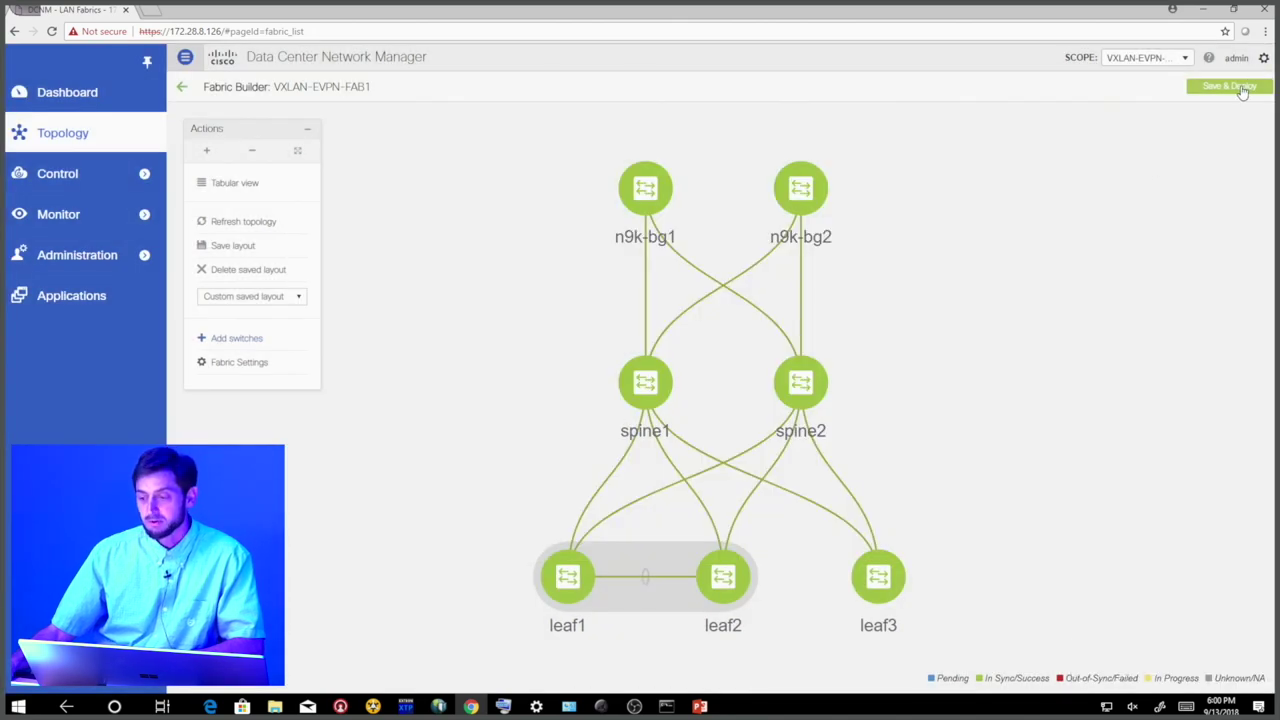